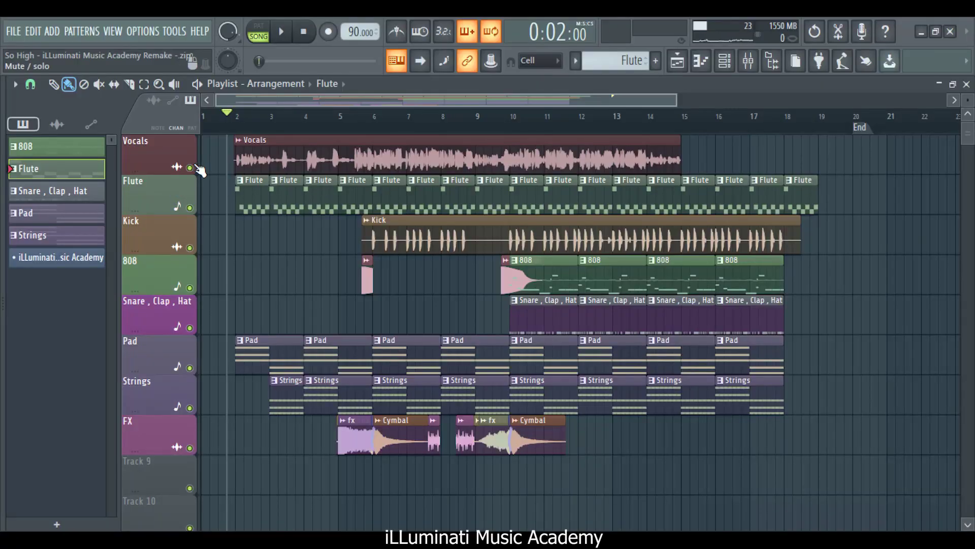
Step: Solo the Vocals track and listen to it from the start of the clip and from just before bar 6
right_click(191, 168)
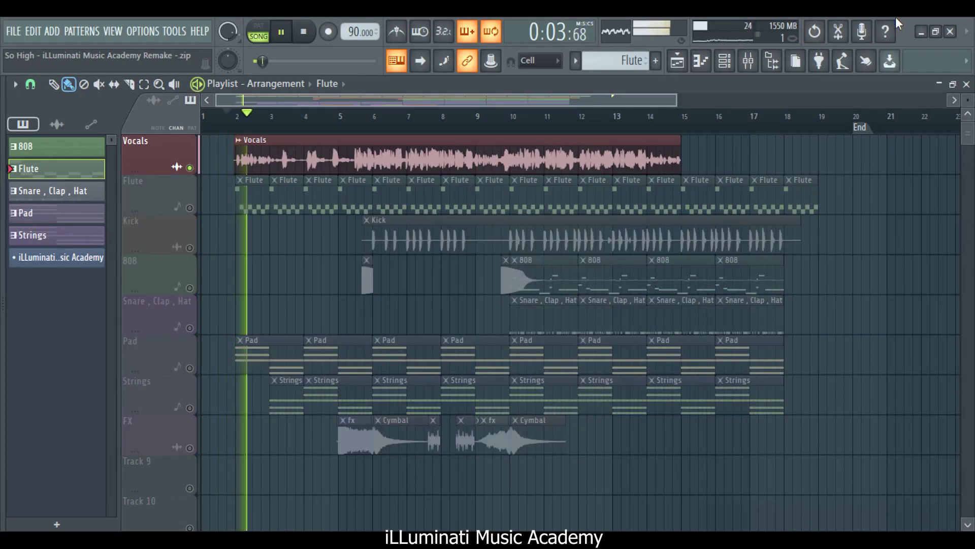
click(374, 119)
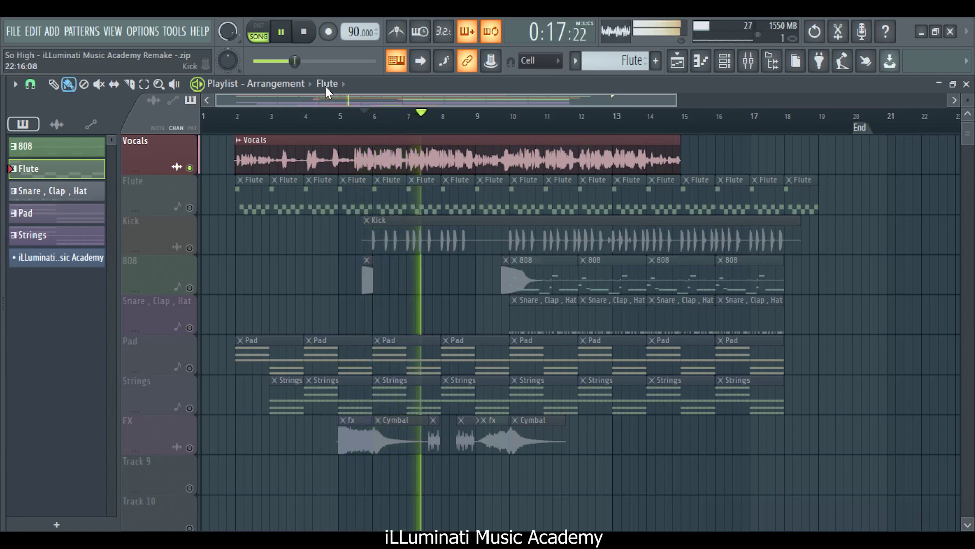
key(space)
Step: Solo the Flute track and play it from bar 2
right_click(191, 209)
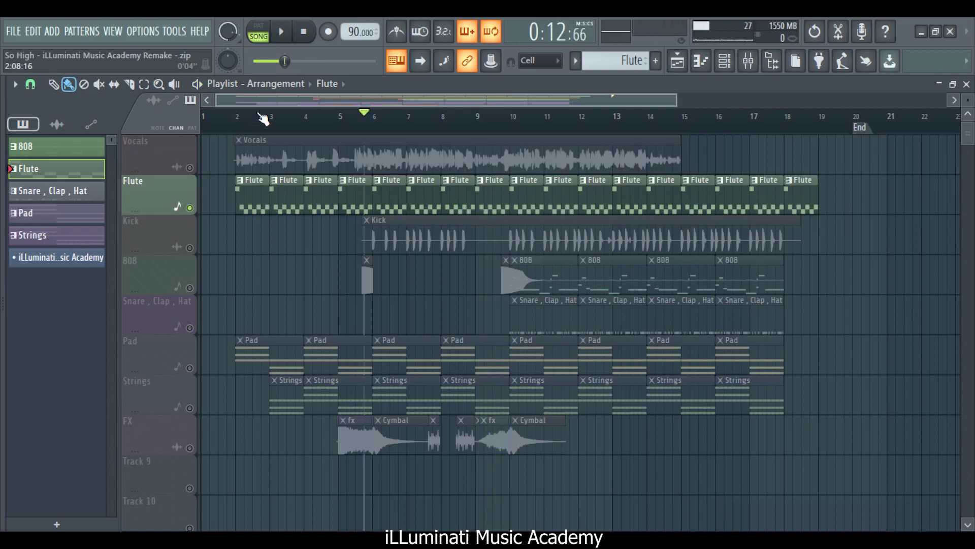
key(space)
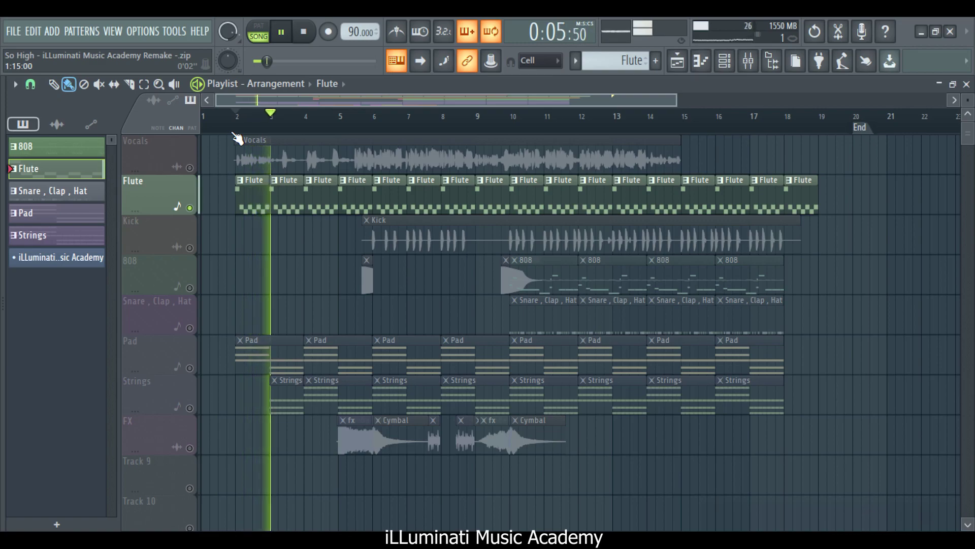
key(space)
Step: Review the Flute pattern's notes in the piano roll during playback, and return to the playlist
double_click(293, 209)
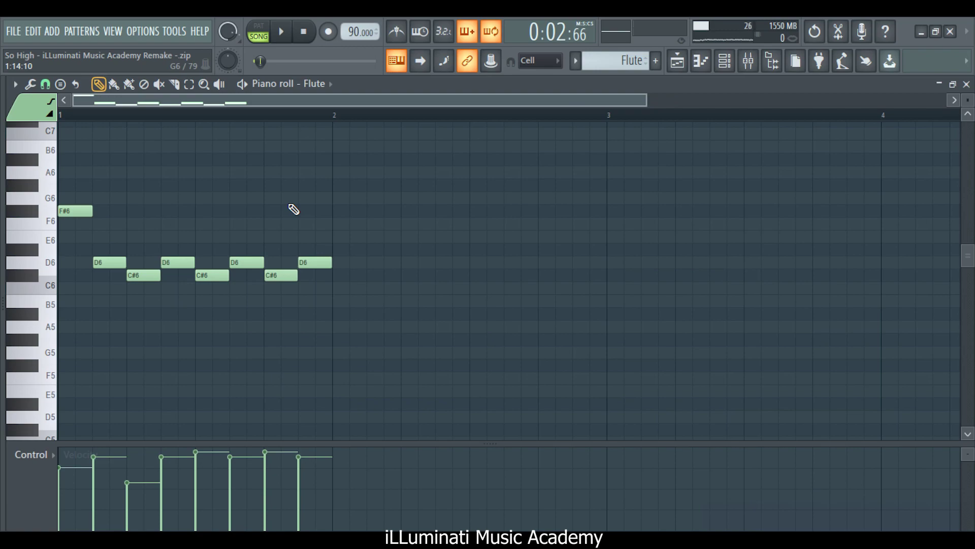
key(space)
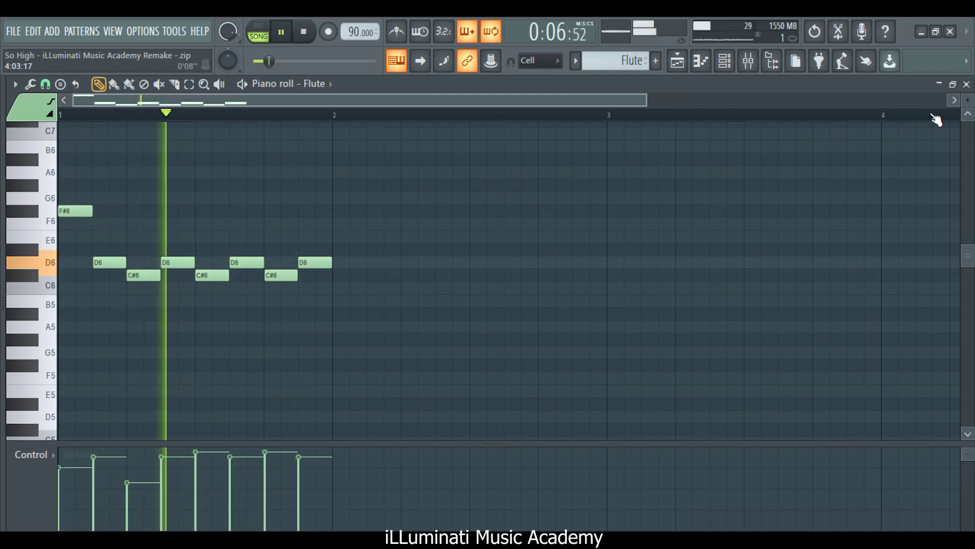
key(space)
click(967, 84)
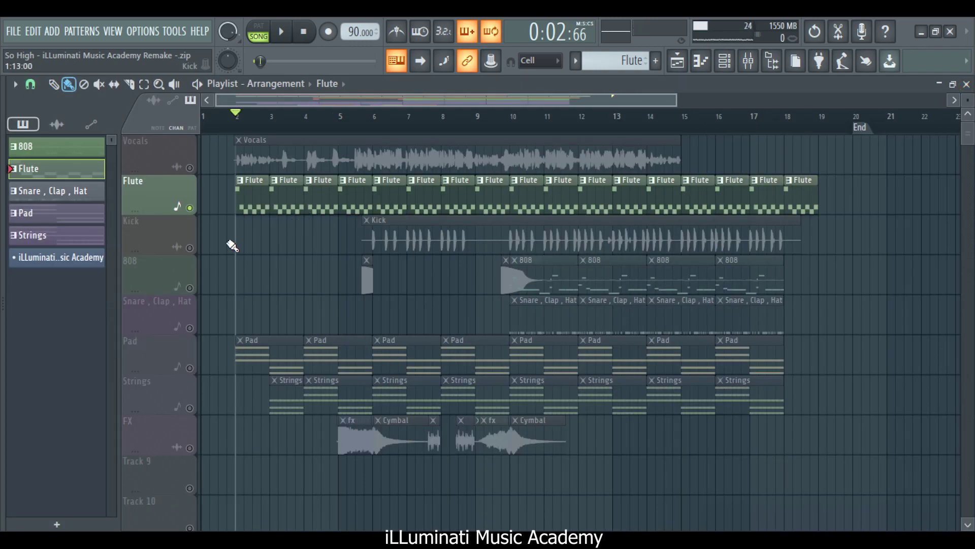
Step: Audition the Kick track alone from bar 6, and the 808 track alone from just before bars 6 and 10
click(191, 249)
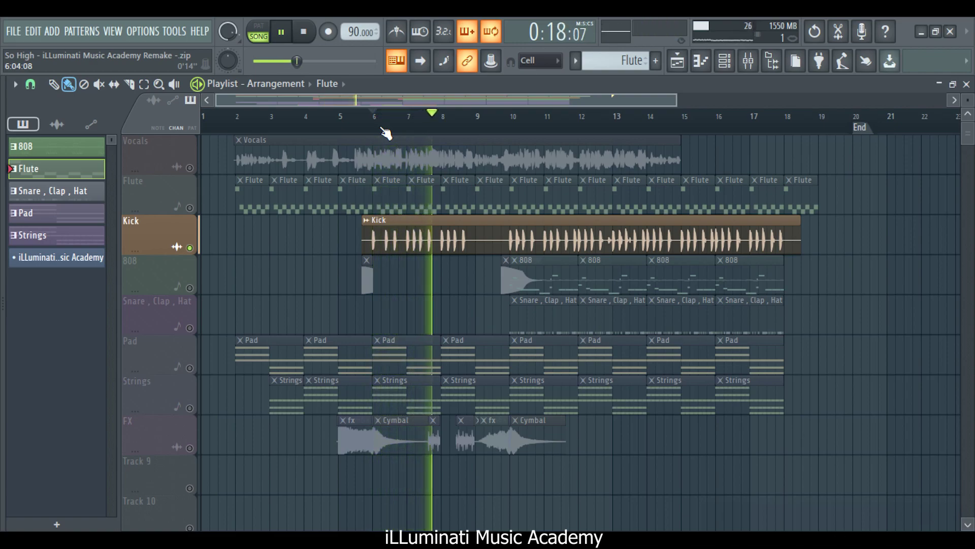
key(space)
click(196, 289)
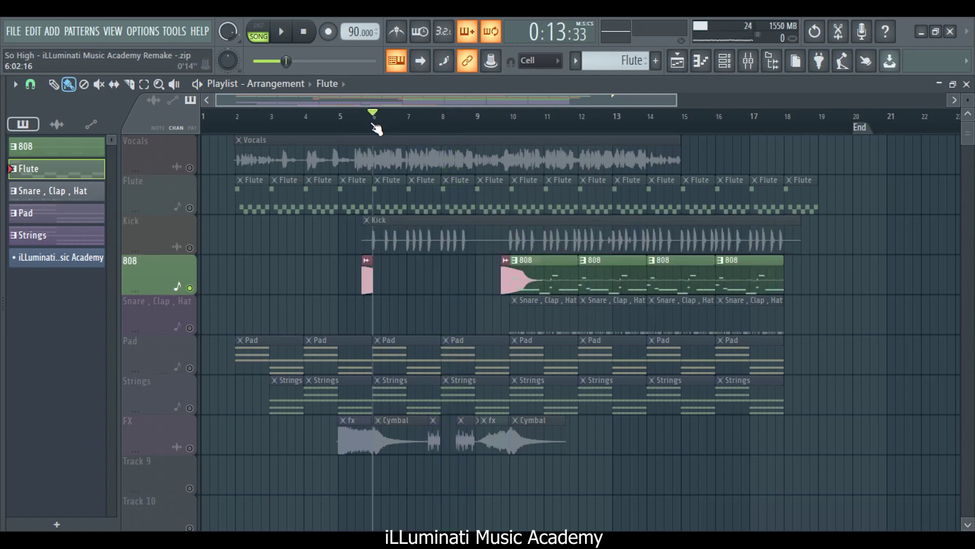
key(space)
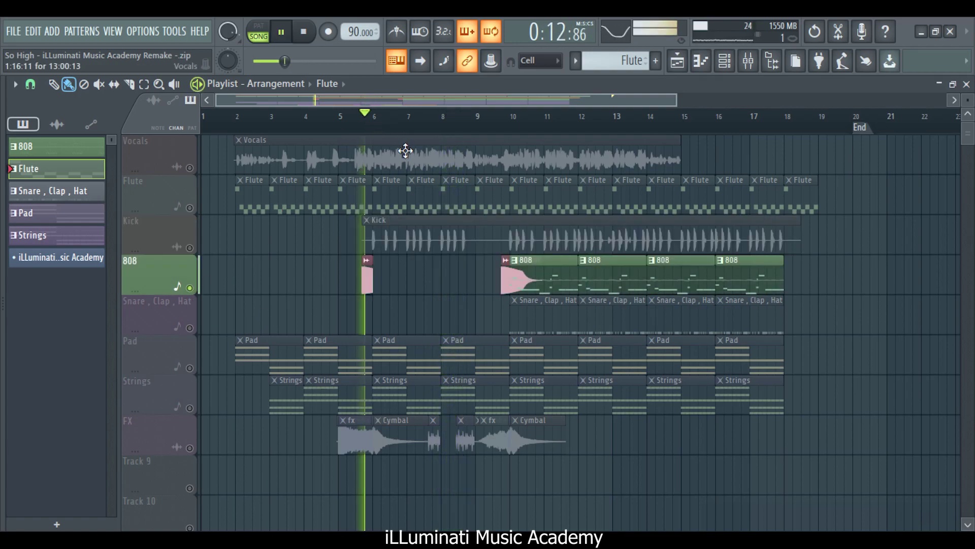
click(510, 135)
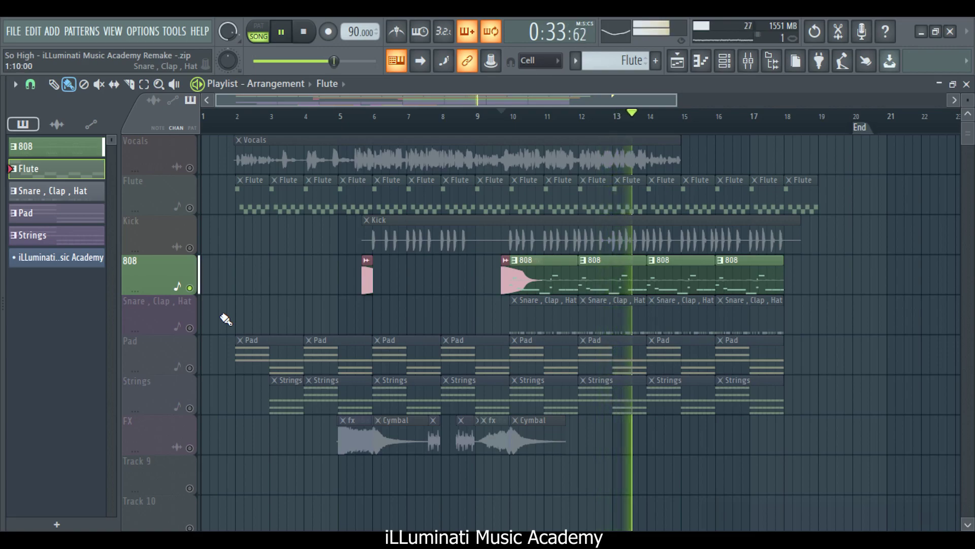
key(space)
Step: Solo the Snare, Clap, Hat track and play it from bar 10
right_click(189, 327)
right_click(189, 327)
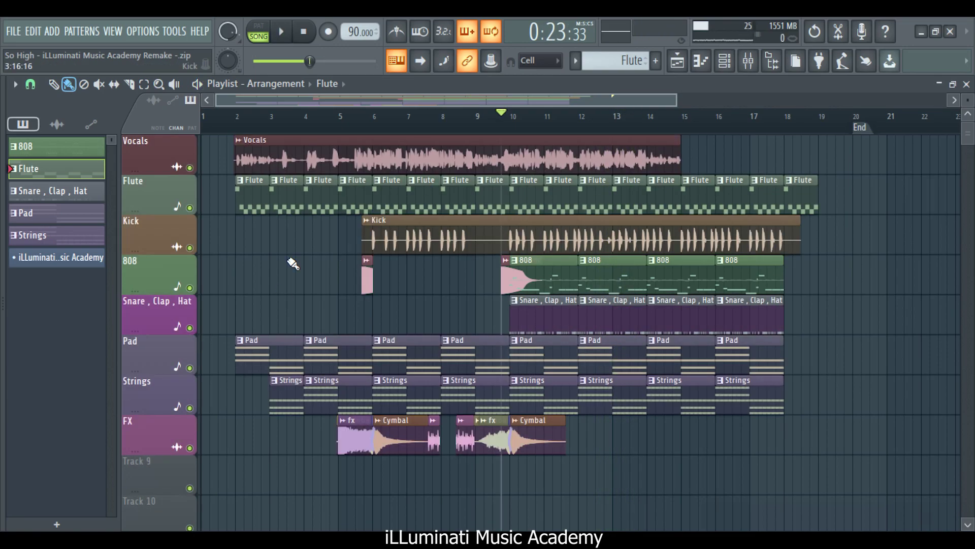
right_click(190, 328)
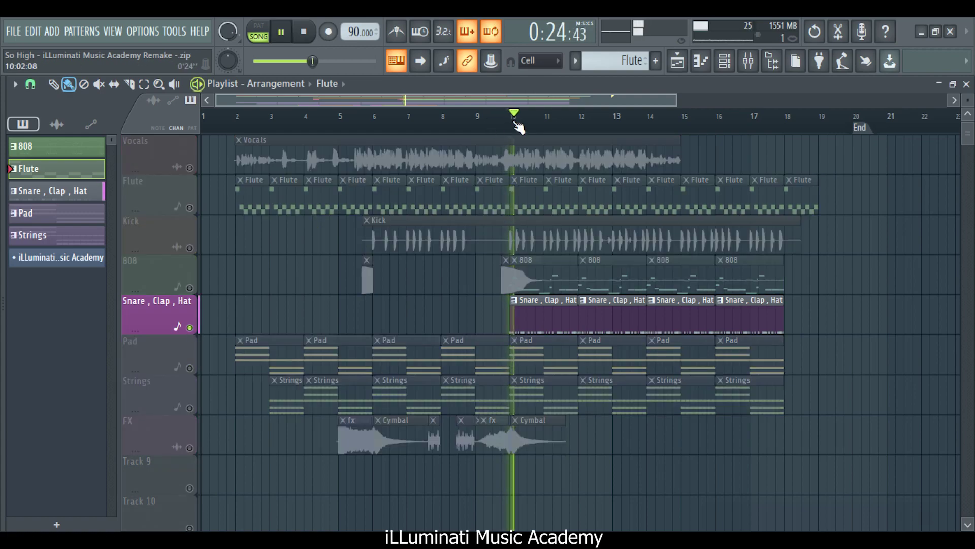
key(space)
Step: Solo the Pad track, play it from bar 2 and review its chord notes in the piano roll
right_click(190, 368)
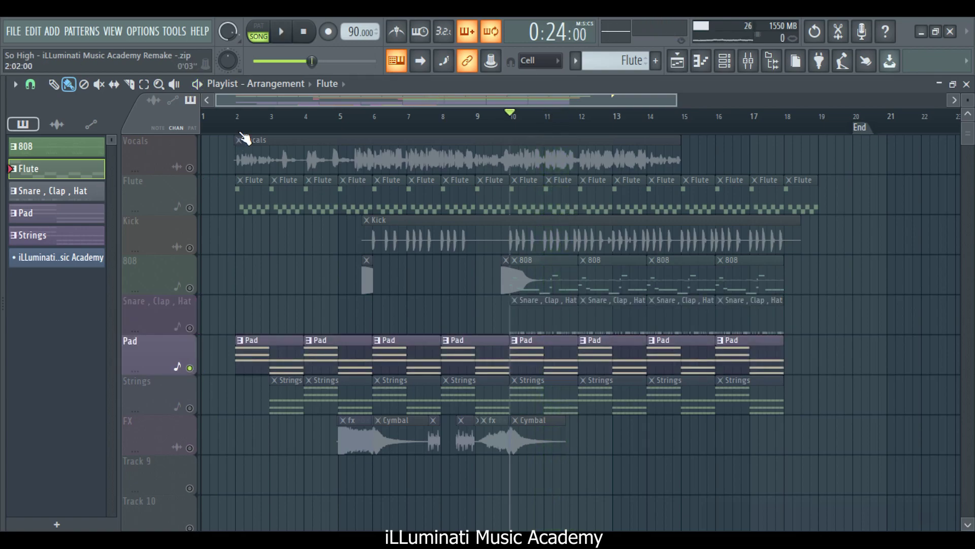
key(space)
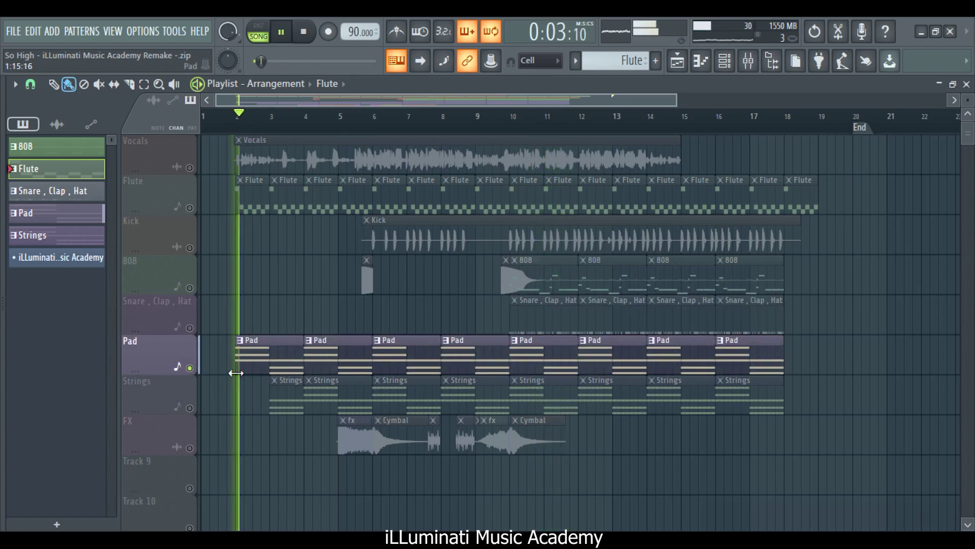
double_click(268, 358)
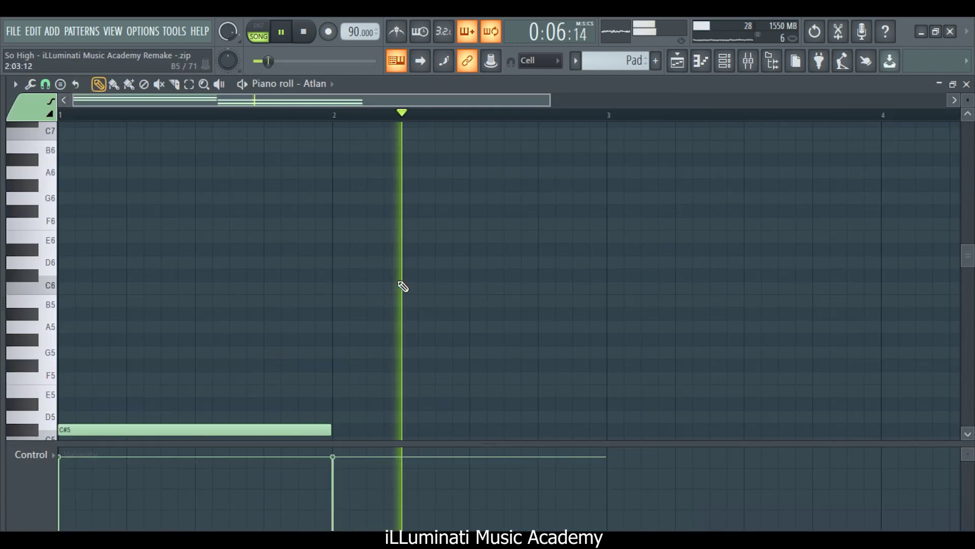
drag(971, 237, 957, 308)
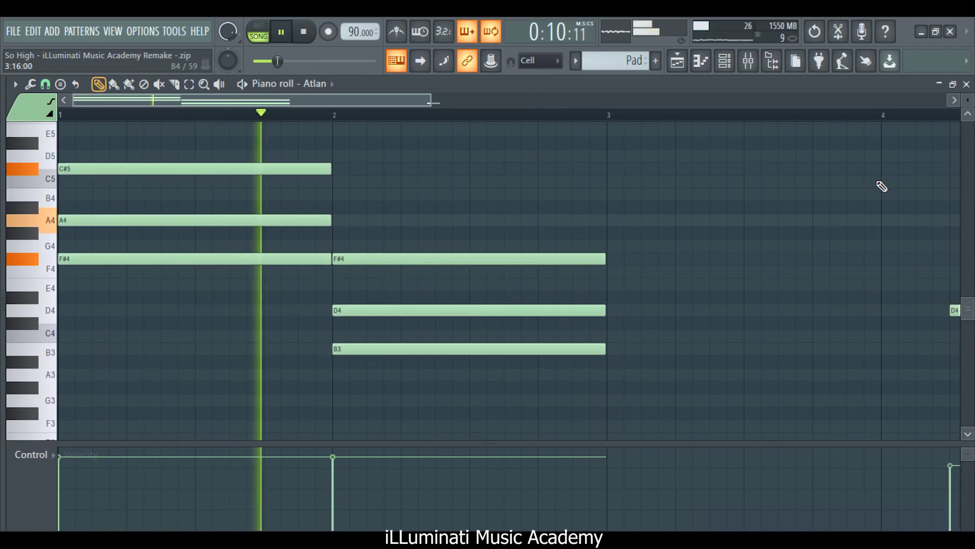
key(space)
click(967, 84)
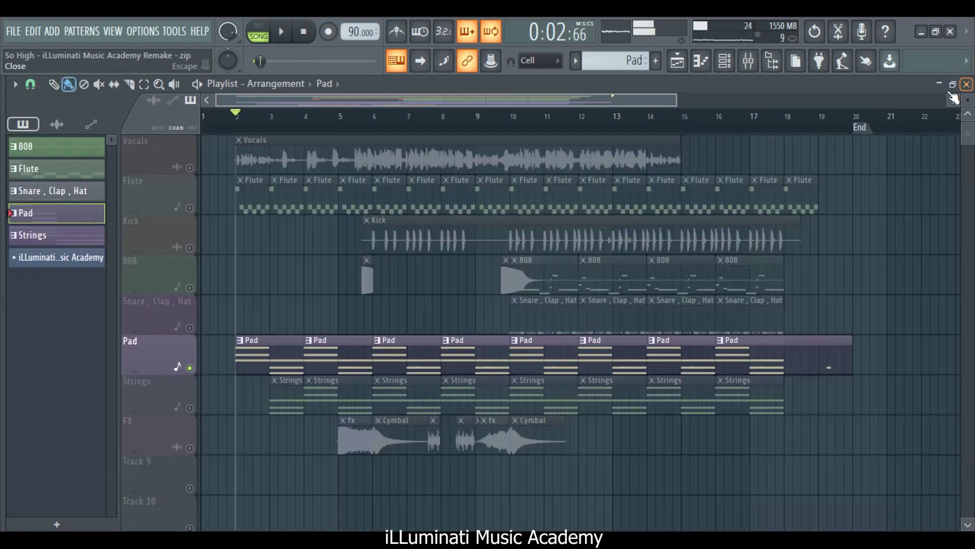
Step: Solo the Strings track and play its pattern from bar 2 in the piano roll with no time range selected
right_click(183, 407)
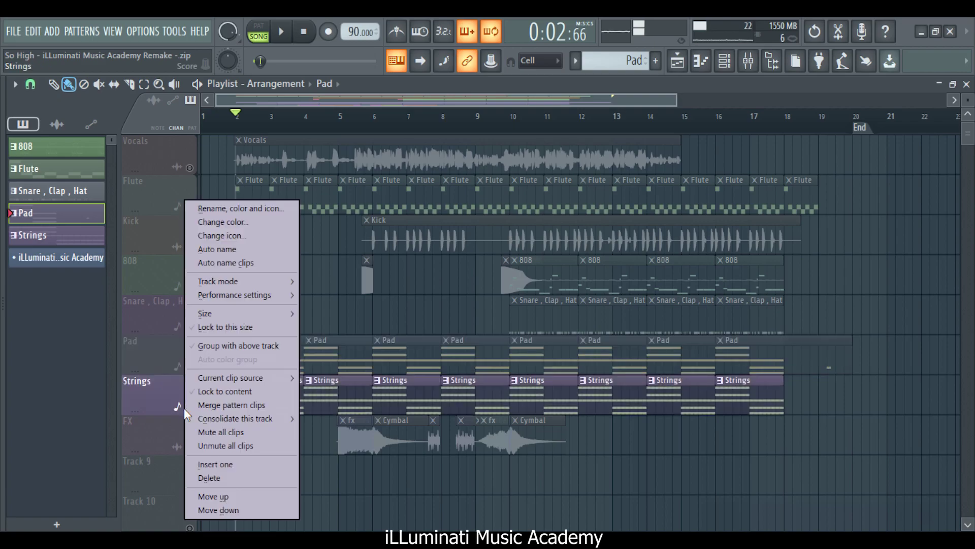
click(385, 317)
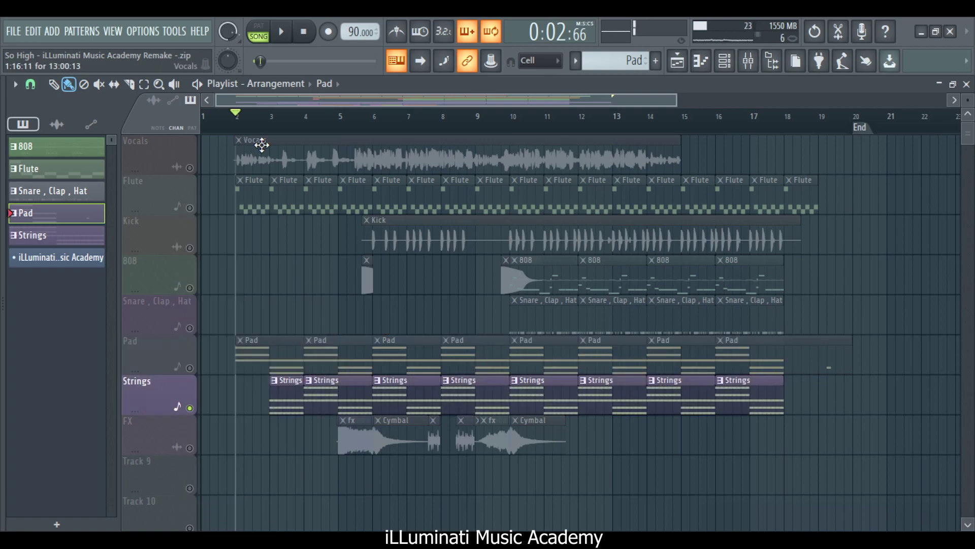
double_click(294, 398)
drag(220, 100, 113, 100)
drag(369, 99, 121, 103)
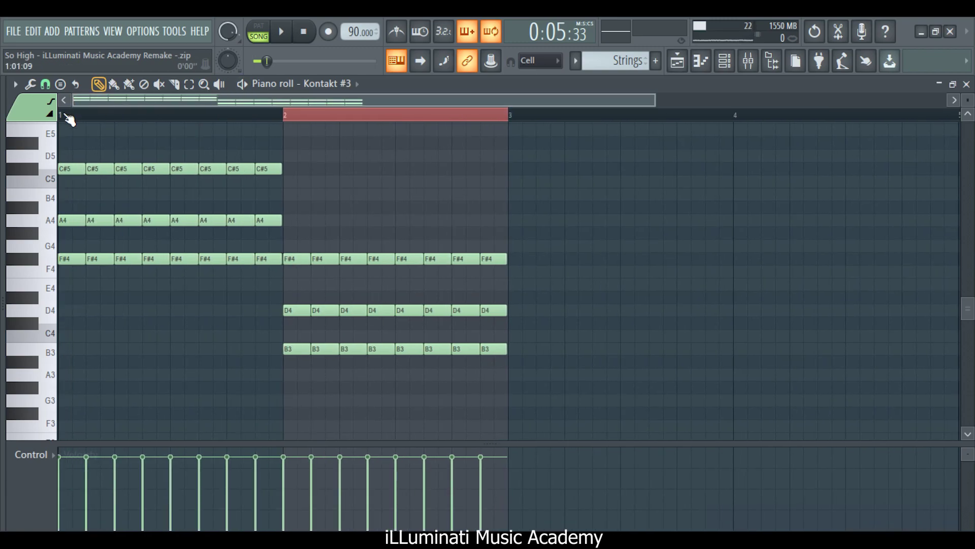
key(ctrl+d)
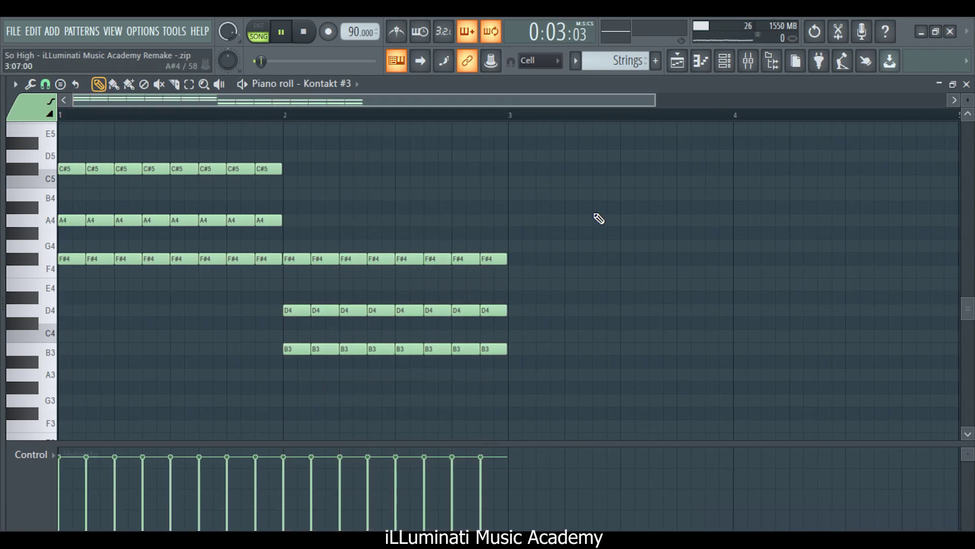
click(967, 84)
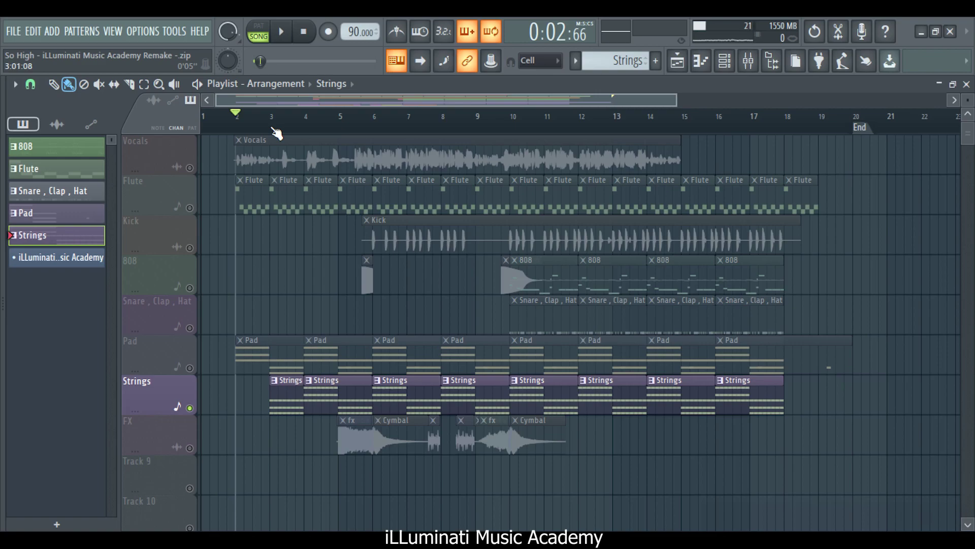
Step: Play the soloed Strings from bar 3, first in the playlist and again with the pattern's notes open in the piano roll
key(space)
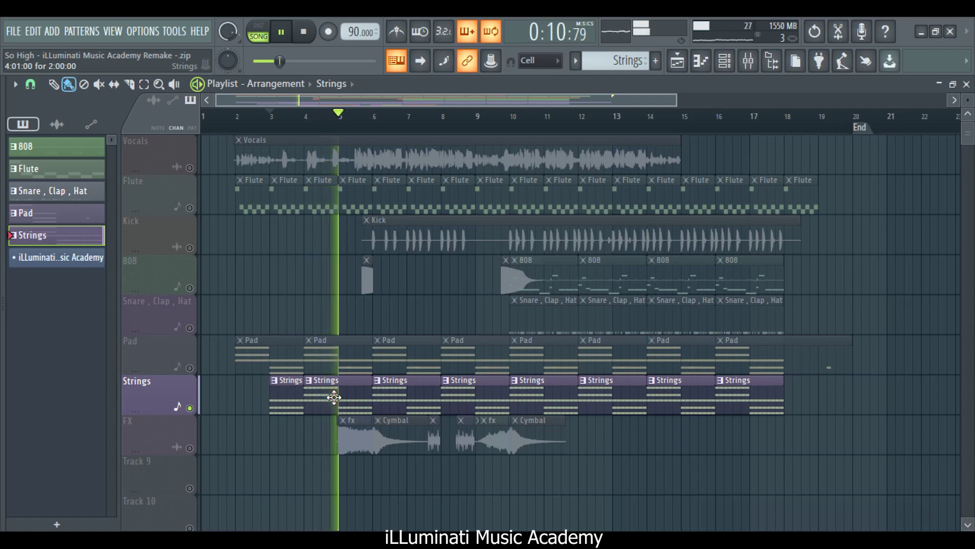
key(space)
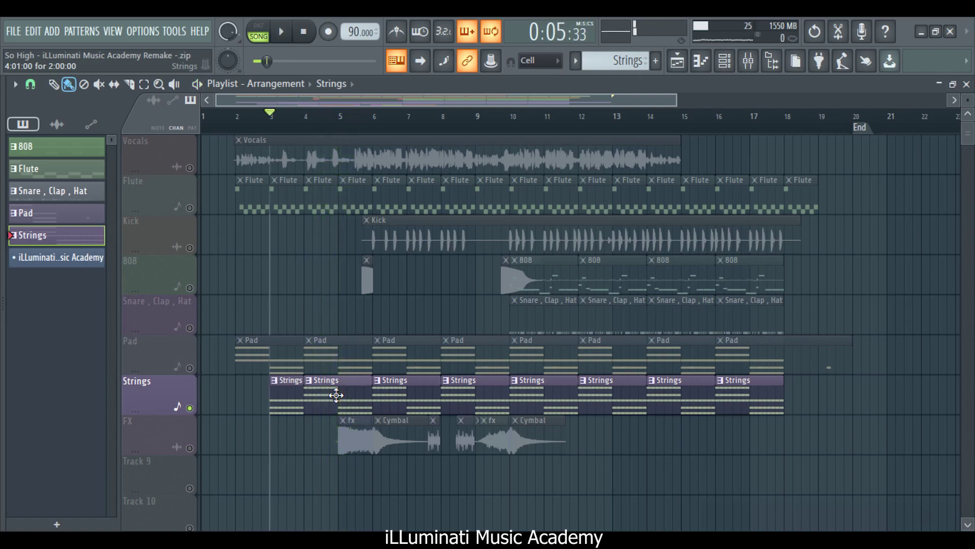
double_click(337, 394)
key(space)
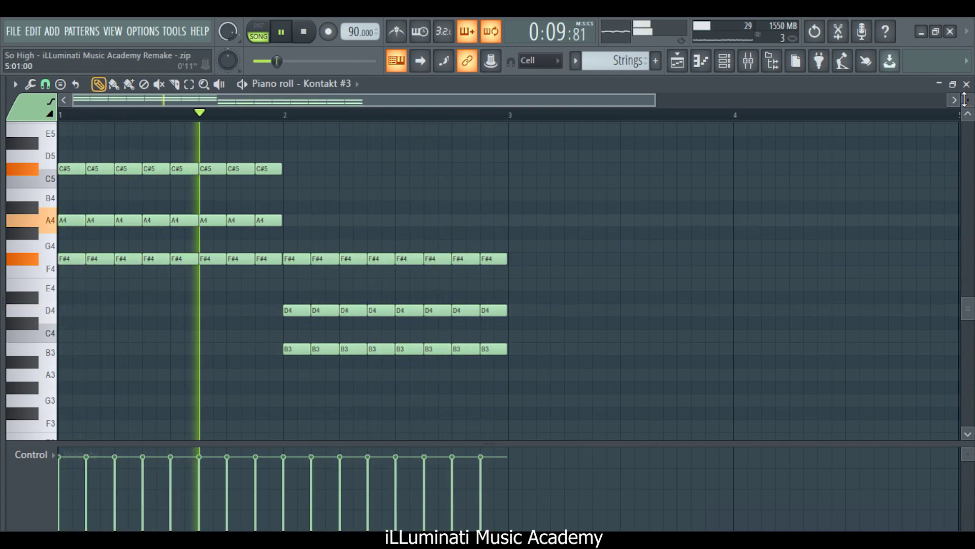
key(space)
click(967, 84)
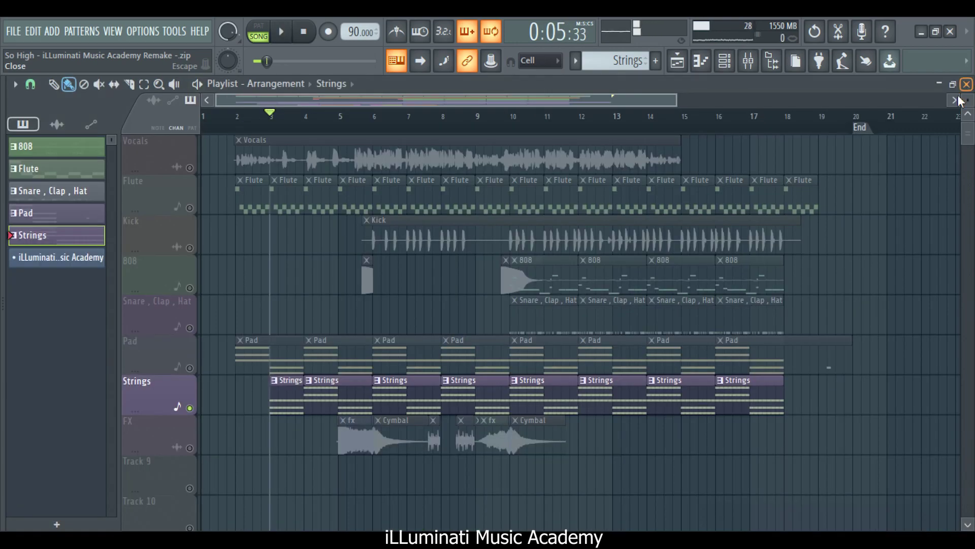
Step: Solo the FX track and play it from just before bar 5
click(197, 450)
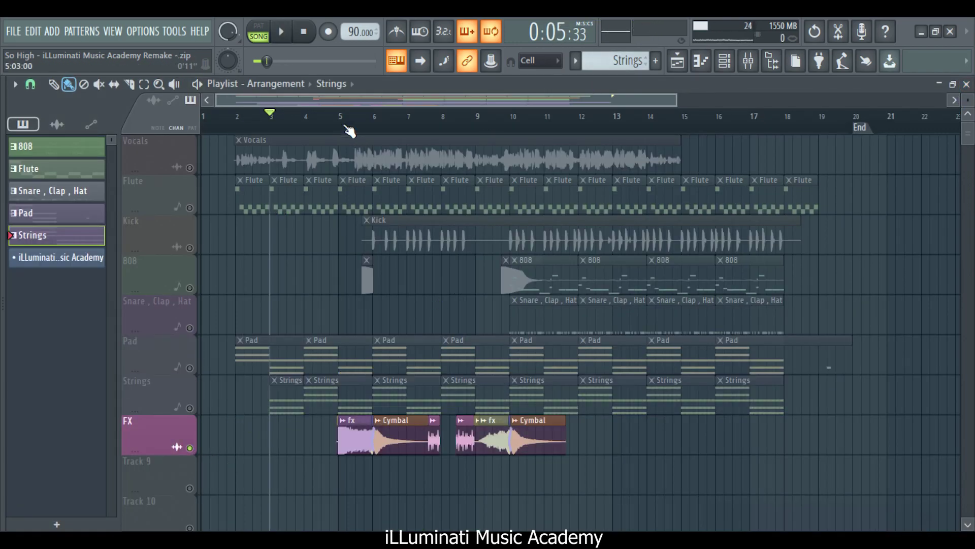
key(space)
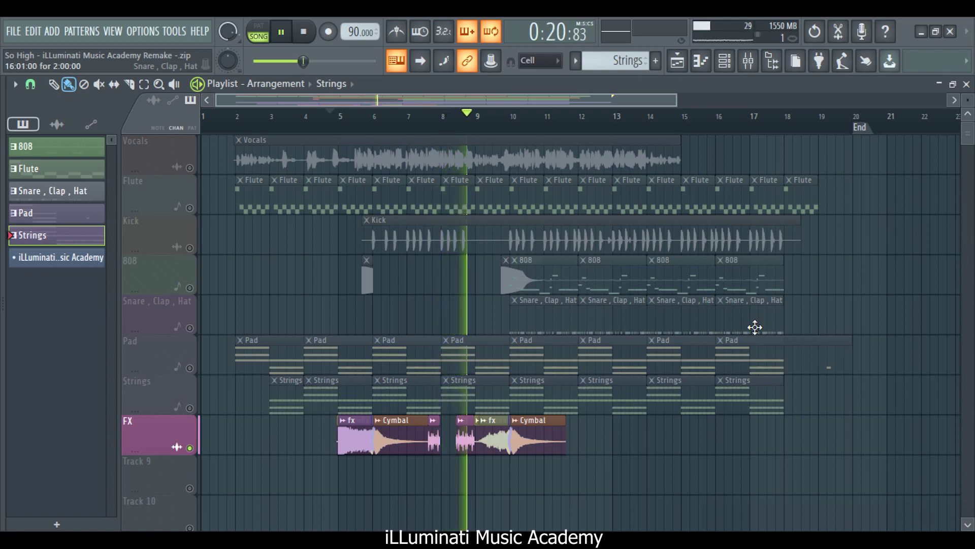
Step: Unmute the Strings, Pad, Snare/Clap/Hat, Kick, 808, Flute and Vocals tracks one by one during playback
click(190, 409)
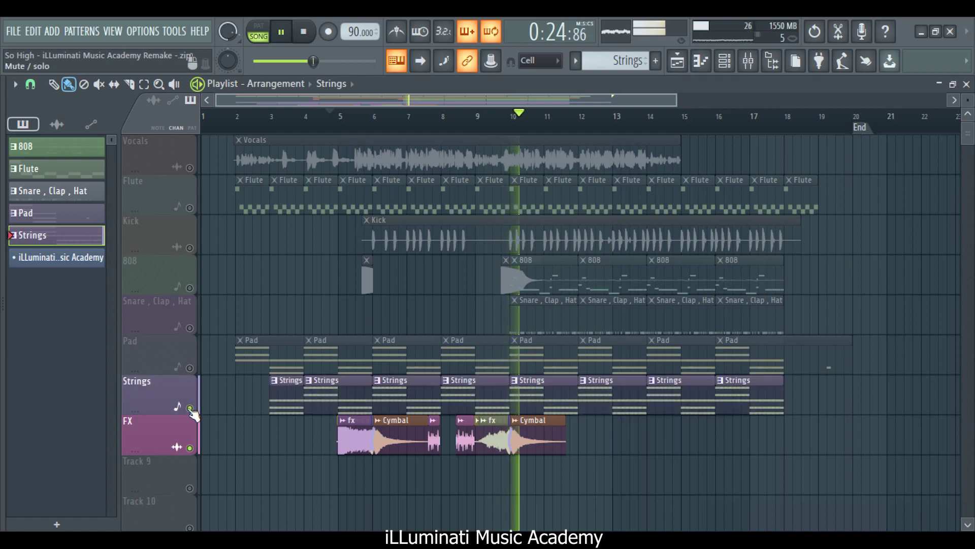
click(189, 368)
click(190, 328)
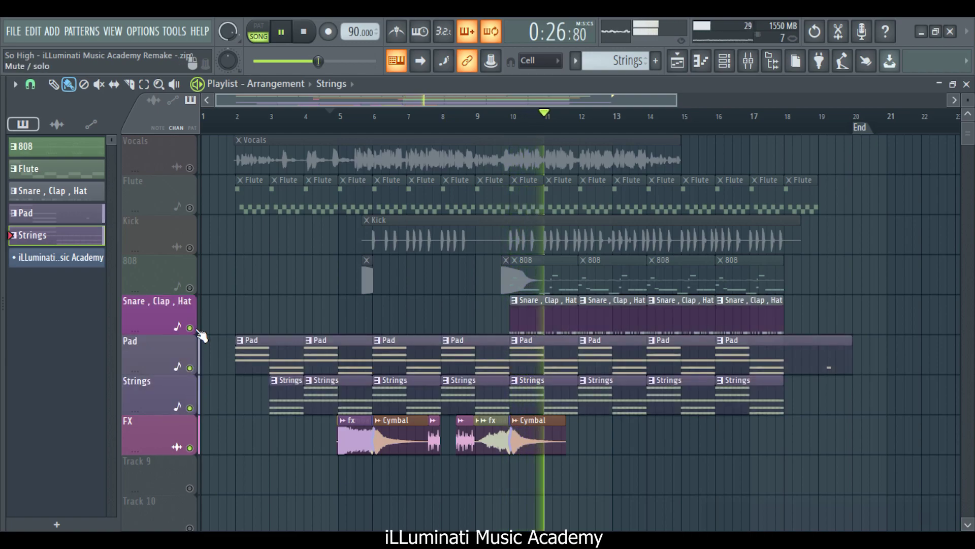
click(189, 248)
click(189, 288)
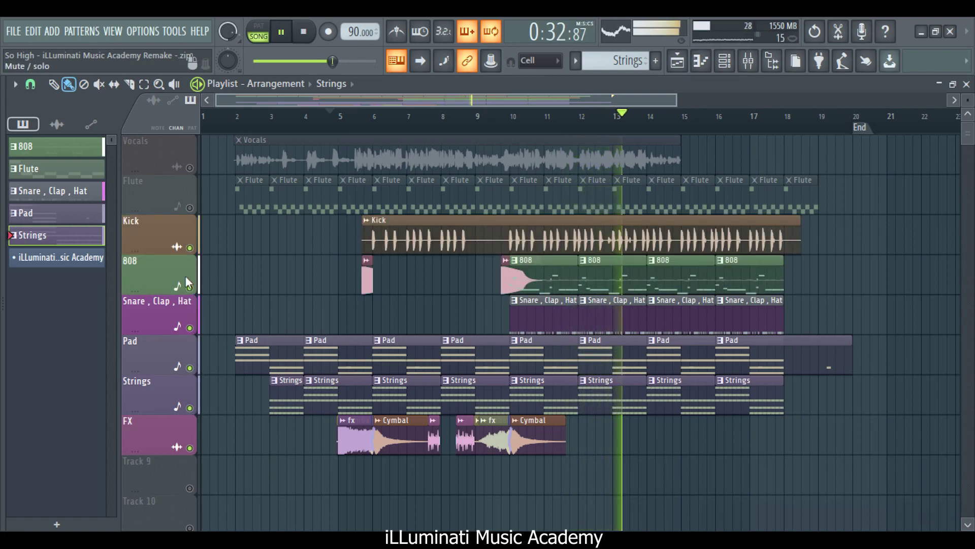
click(189, 207)
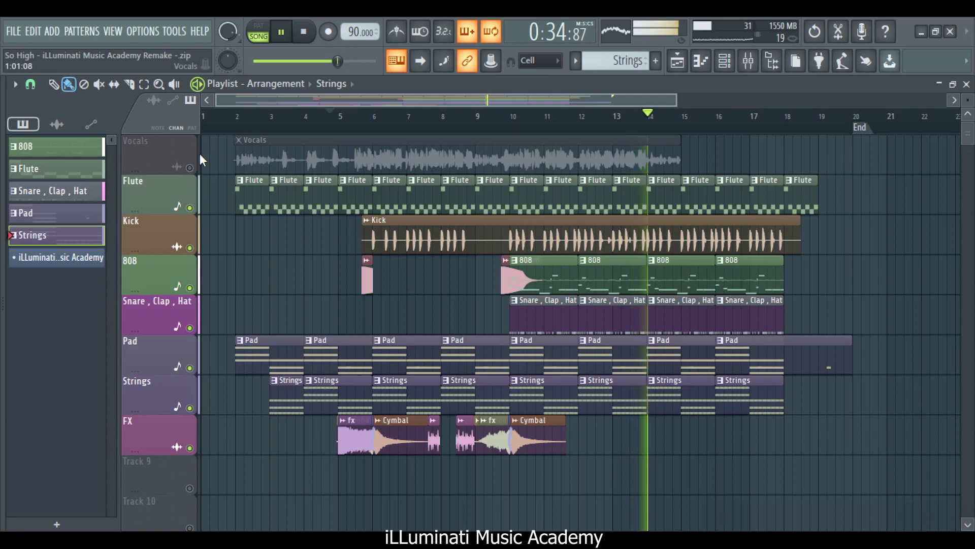
click(189, 167)
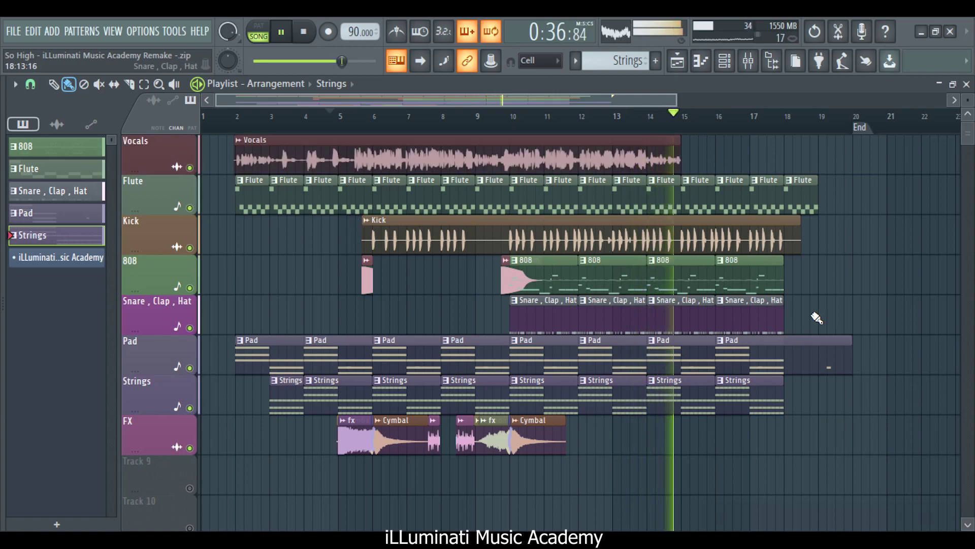